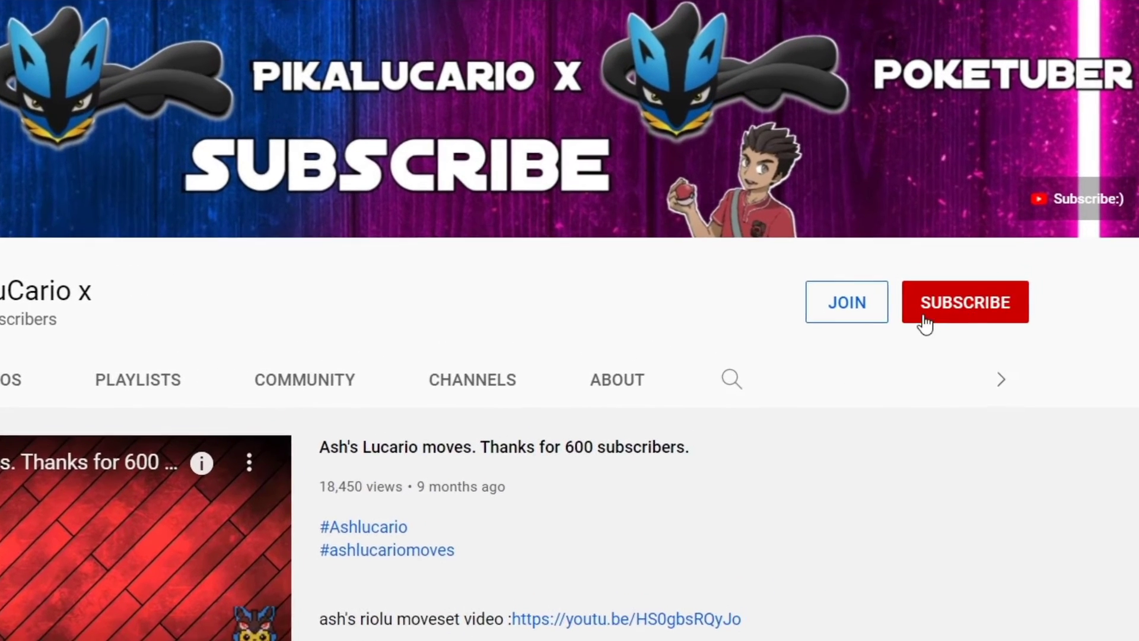
Step: Subscribe to the Pokémon channel and set its bell to All notifications
{"action": "left_click", "coordinate": [945, 313]}
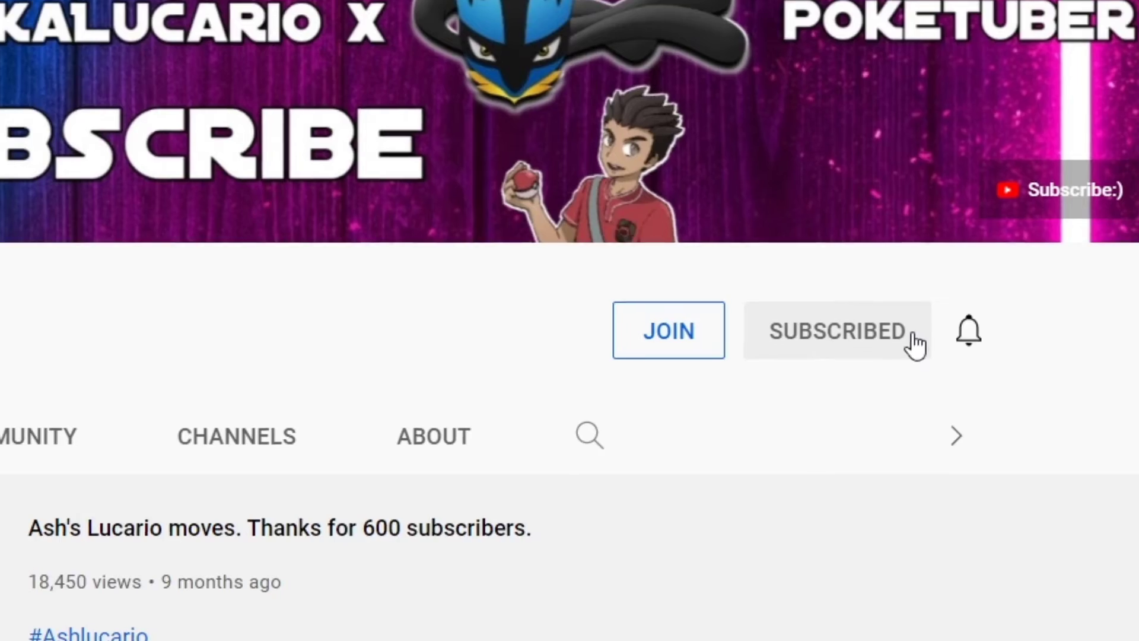
{"action": "left_click", "coordinate": [962, 343]}
{"action": "left_click", "coordinate": [837, 437]}
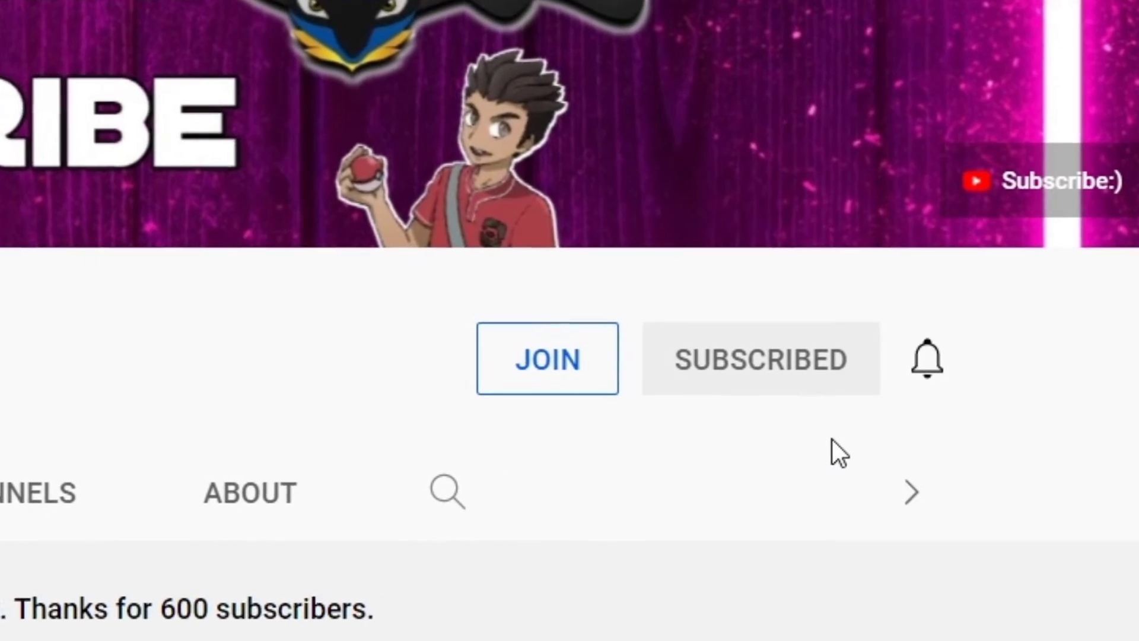